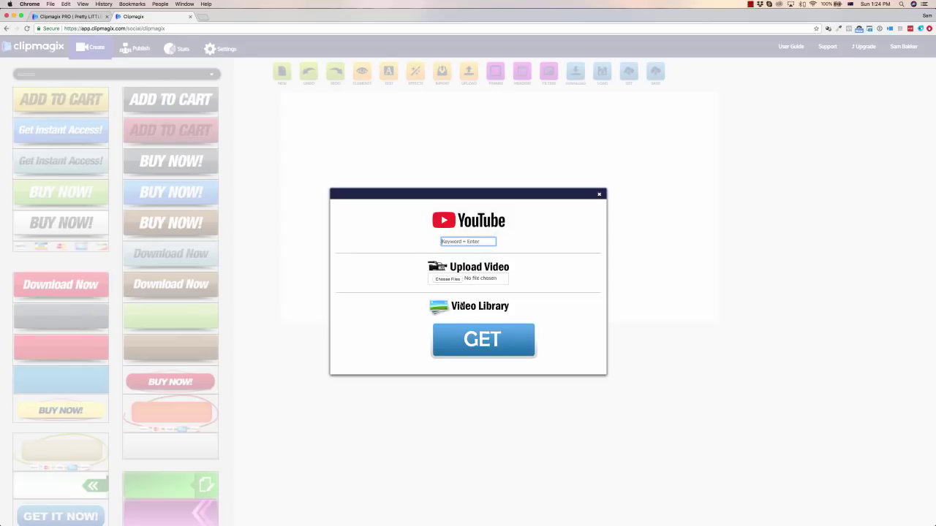
# - Load the stock clips with GET under Video Library in the video source dialog
pyautogui.click(464, 307)
# - Show the 'bridges' category in the stock video library
pyautogui.click(481, 335)
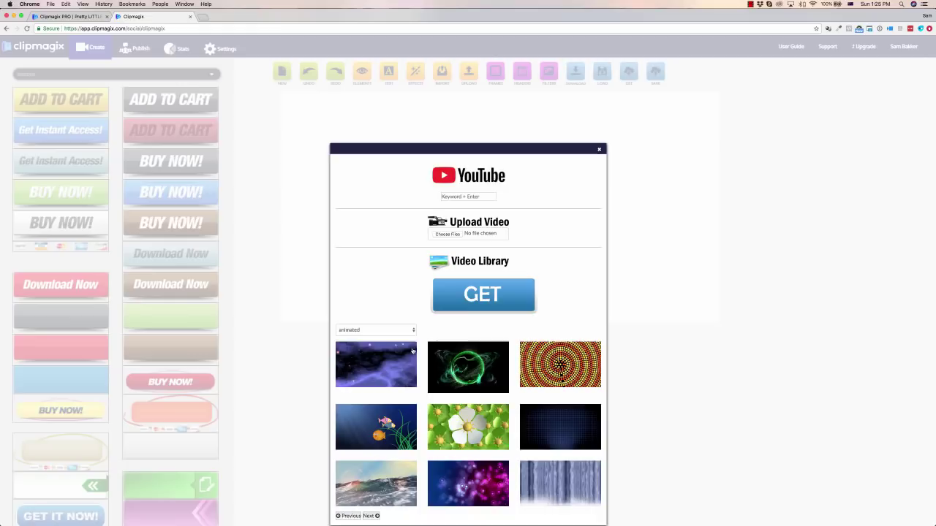
pyautogui.click(403, 331)
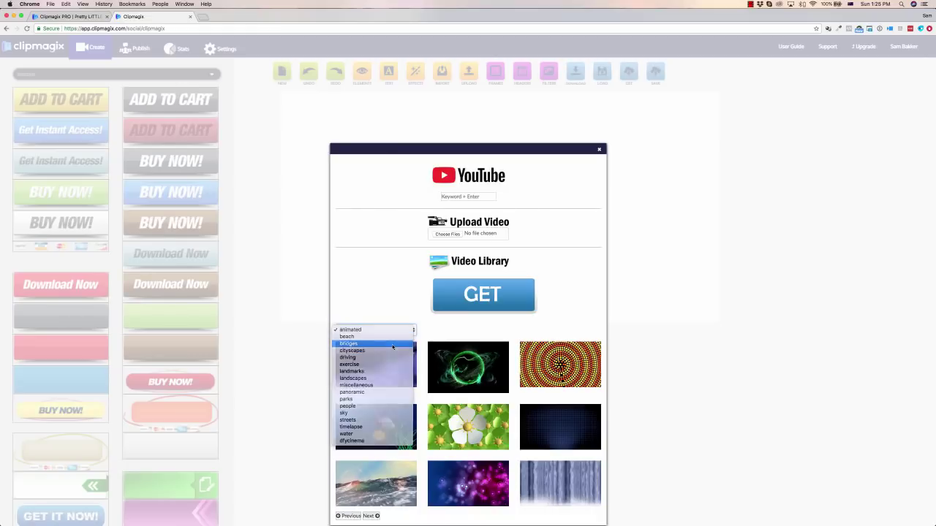
pyautogui.click(411, 344)
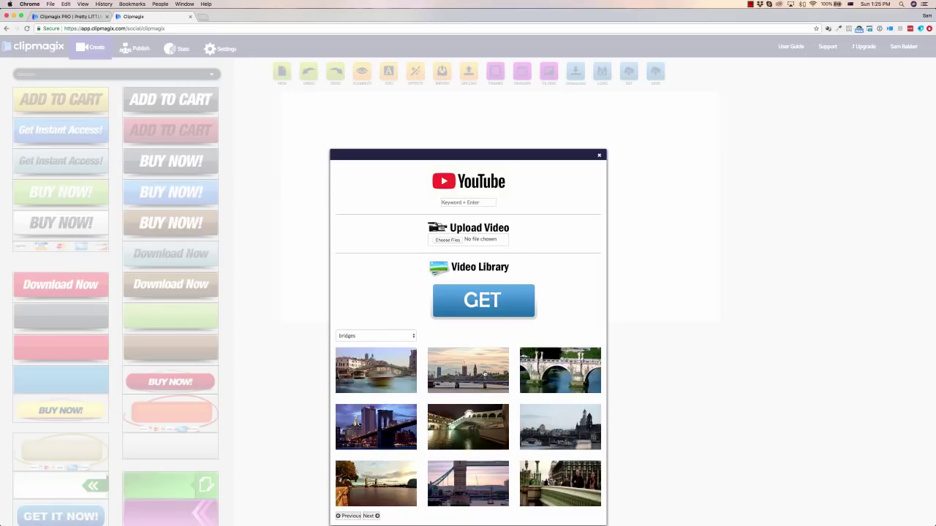
# - Preview the London bridge clip up to 0:12, then close it, keeping 'bridges' selected
pyautogui.click(481, 373)
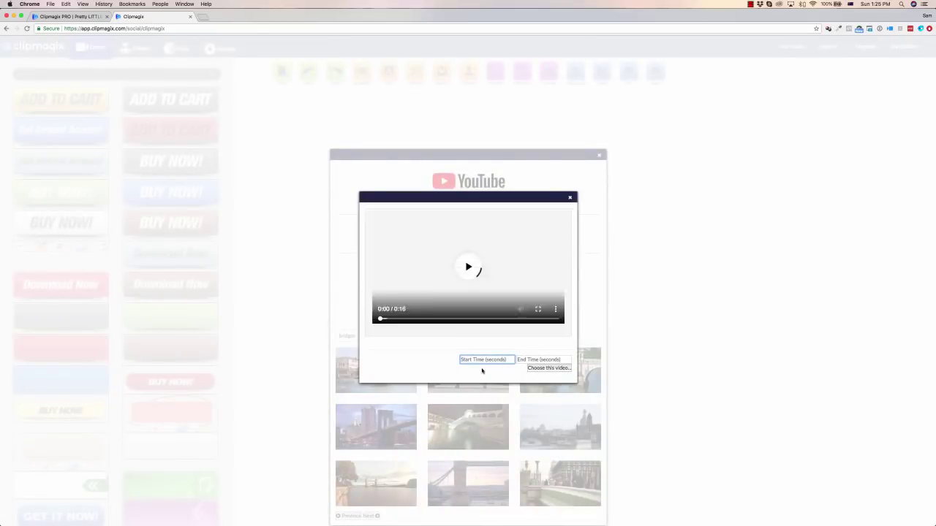
pyautogui.click(468, 267)
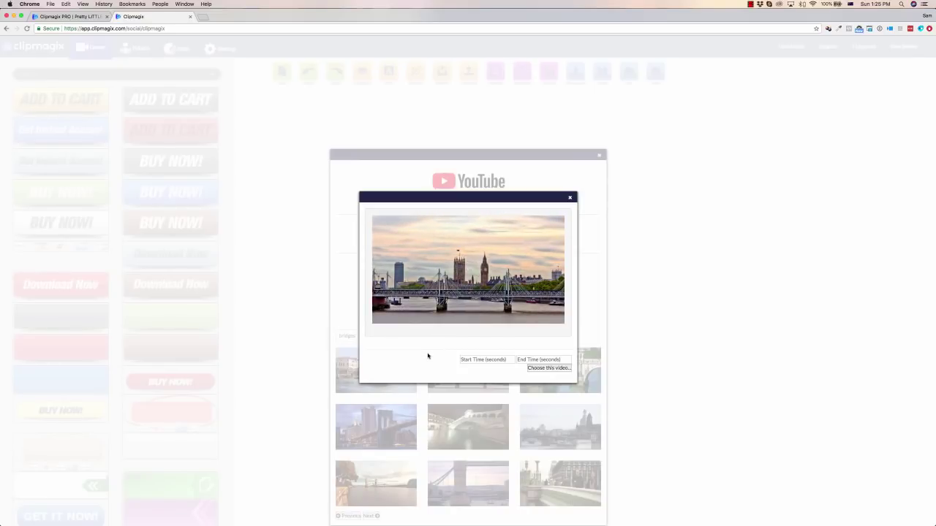
pyautogui.moveTo(447, 309)
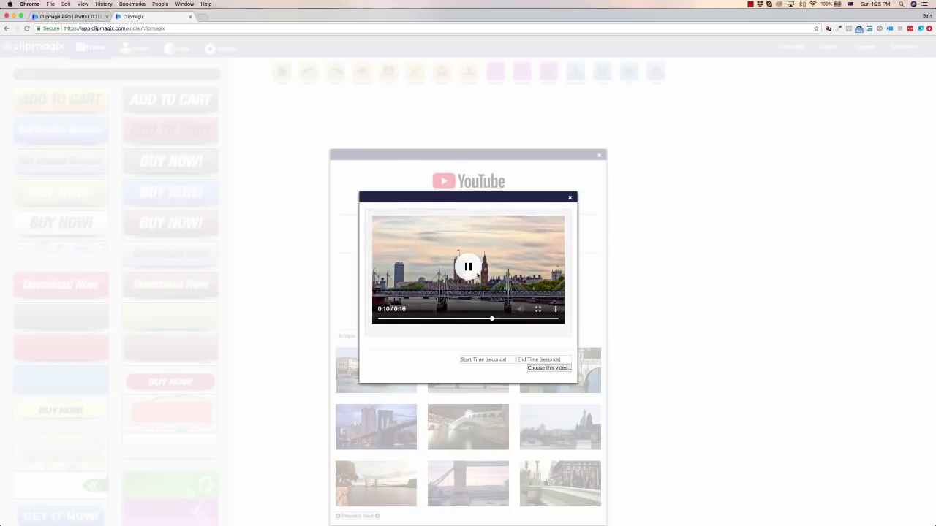
pyautogui.click(468, 267)
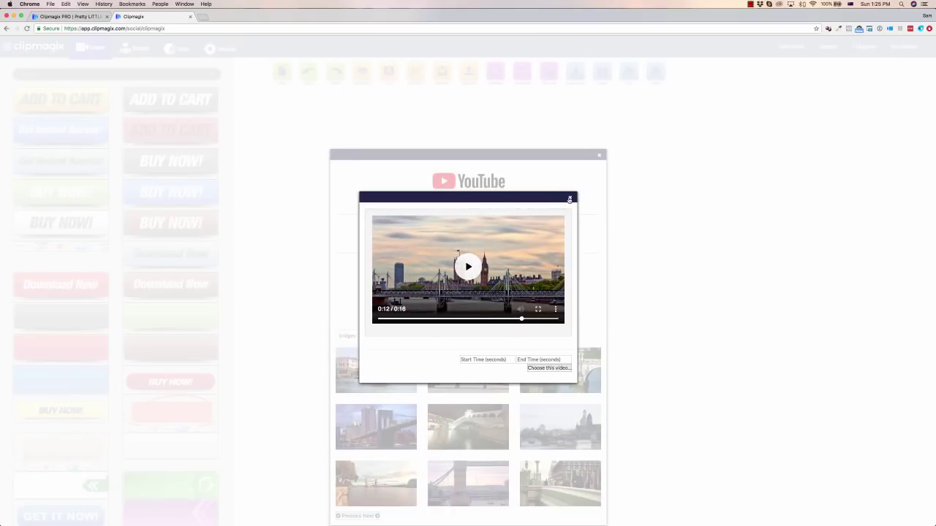
pyautogui.click(569, 198)
pyautogui.click(379, 337)
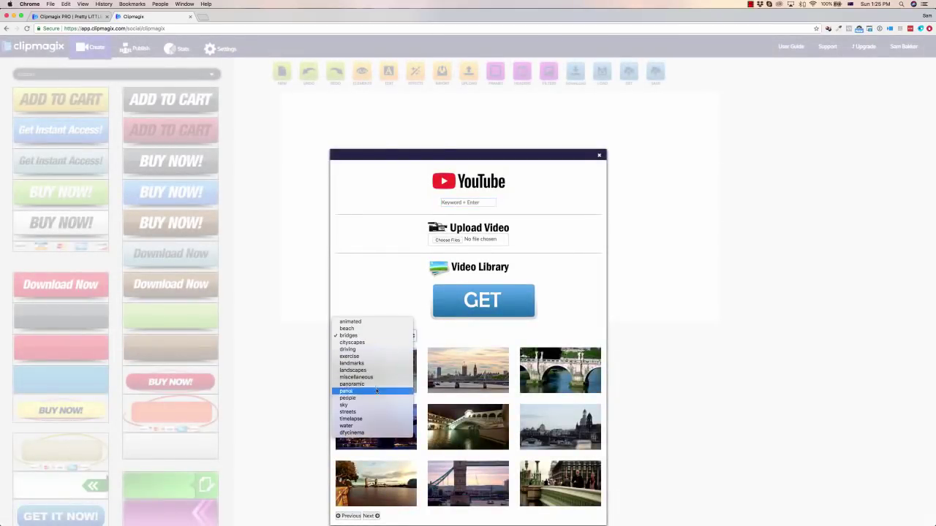
pyautogui.click(574, 321)
pyautogui.scroll(1, 511, 256)
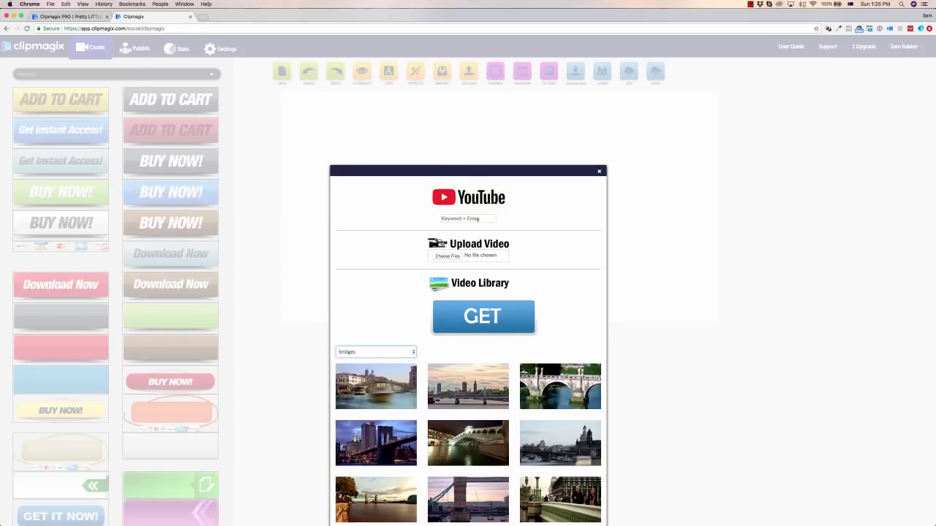
# - Search YouTube for 'sunrise timelapse'
pyautogui.click(473, 216)
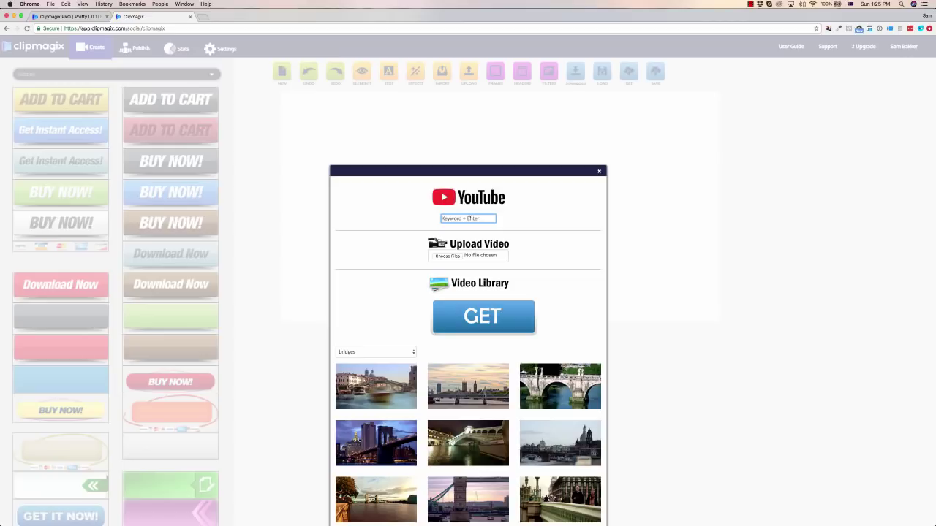
pyautogui.write('sunrise timelapse')
pyautogui.press('Return')
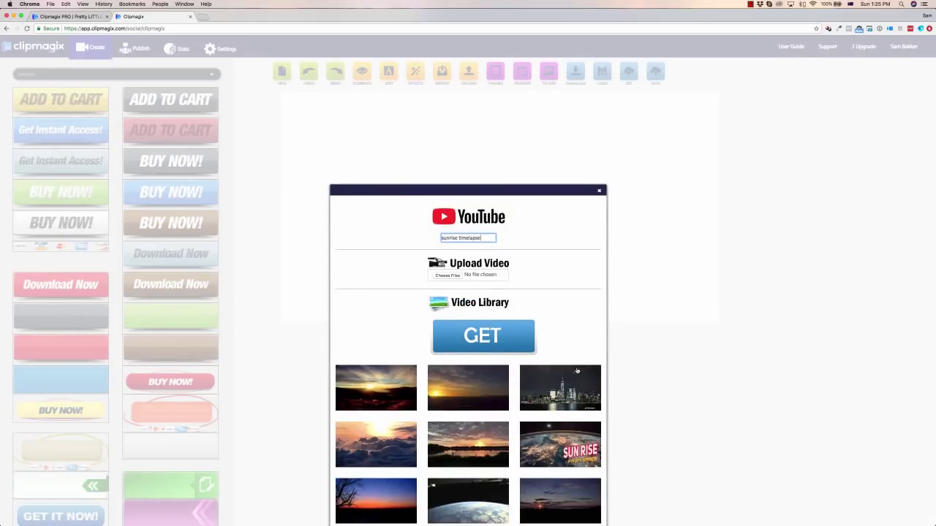
pyautogui.scroll(-1, 578, 370)
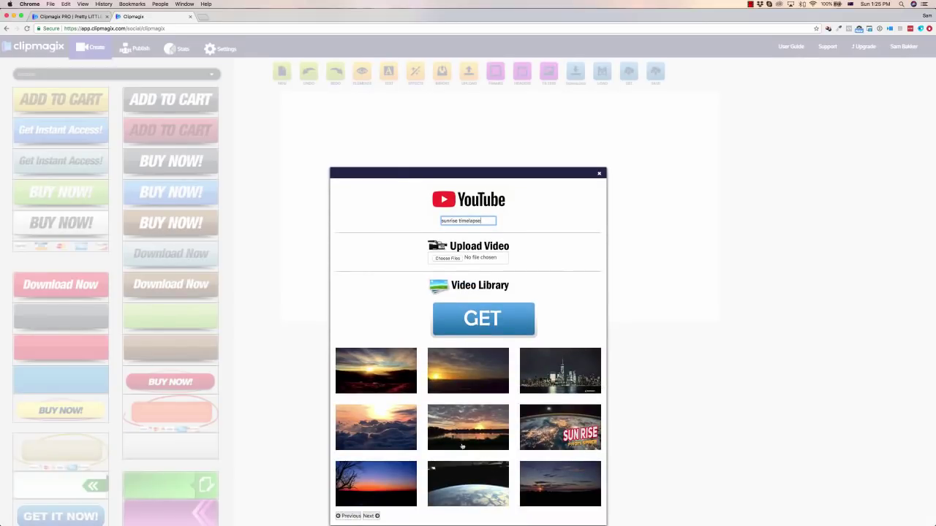
# - Preview the lake sunrise clip, trim it to Start 09 and End 20, and use it
pyautogui.click(488, 434)
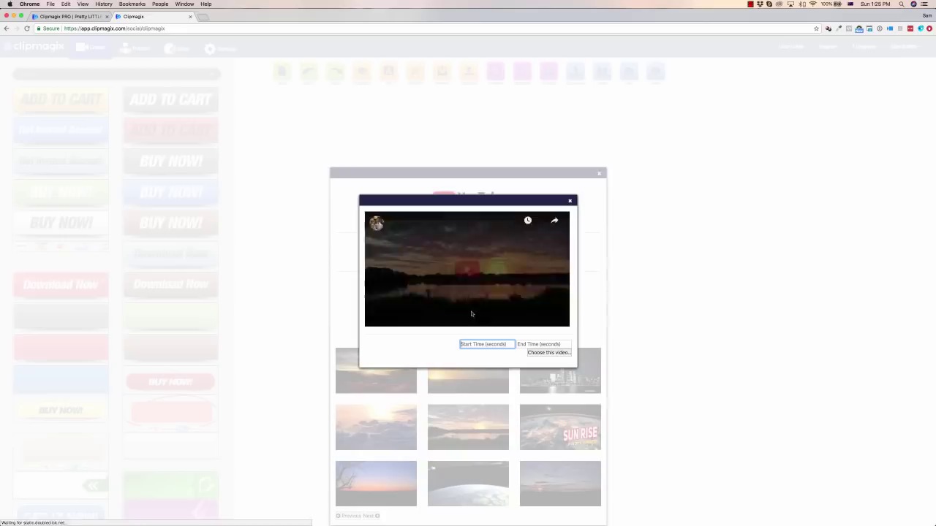
pyautogui.click(466, 270)
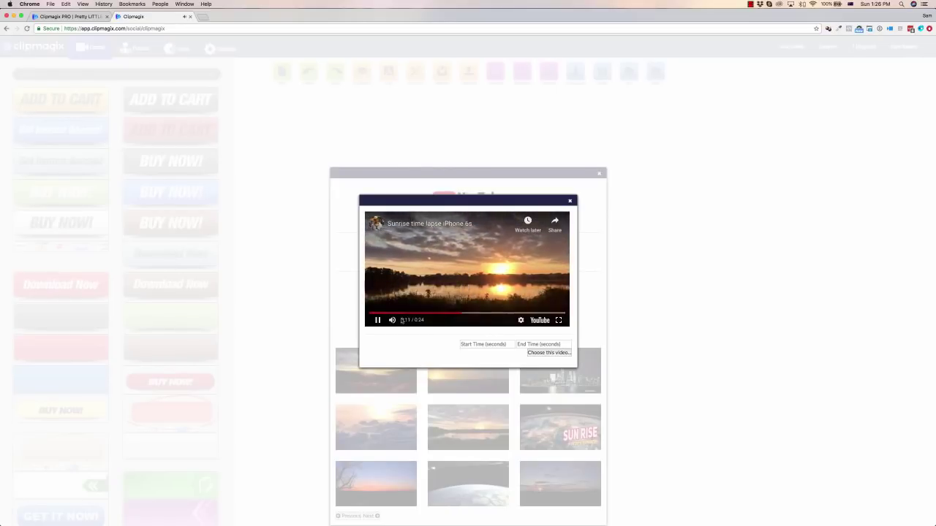
pyautogui.click(378, 320)
pyautogui.click(489, 344)
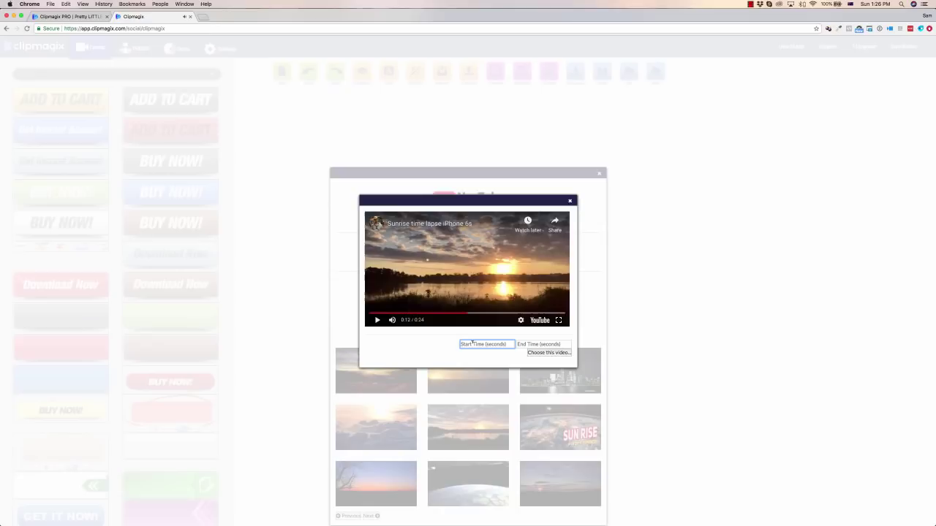
pyautogui.write('09')
pyautogui.click(530, 343)
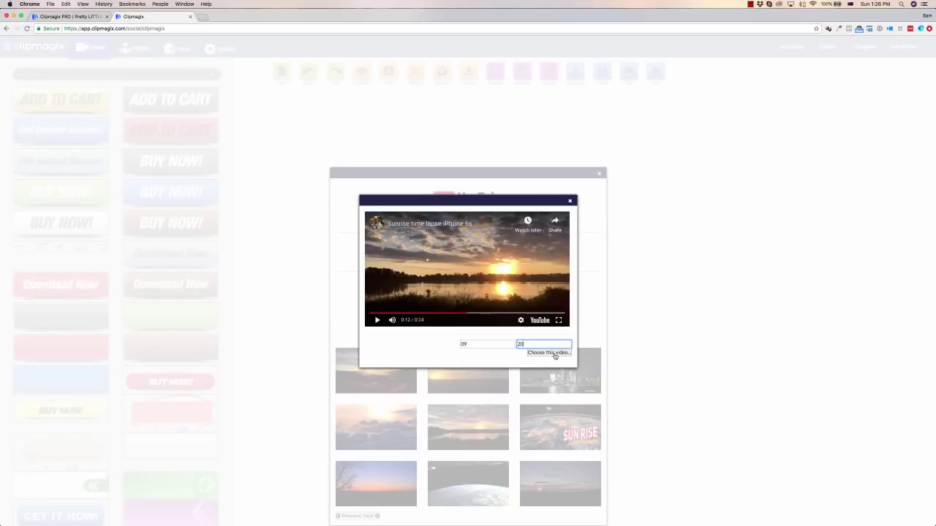
pyautogui.click(549, 356)
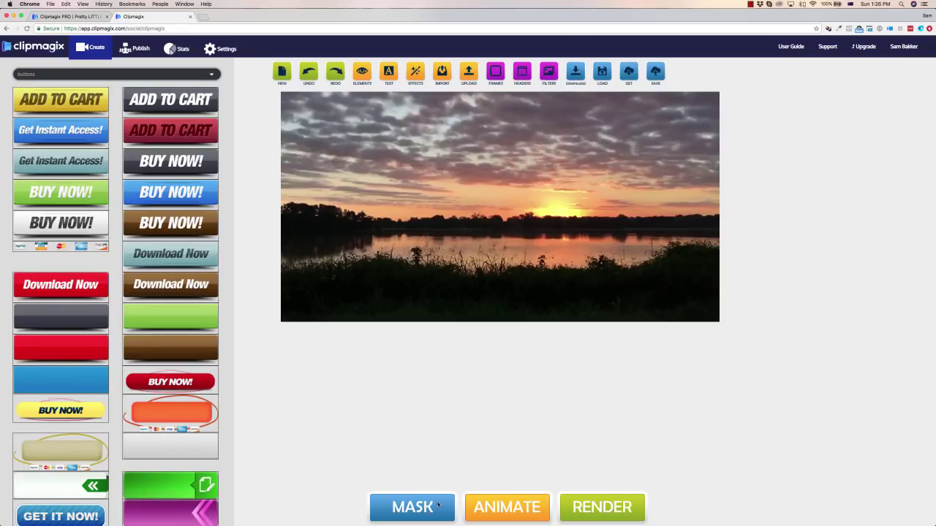
# - Paint the teal mask across the whole sky above the trees, checking later frames of the clip
pyautogui.click(425, 509)
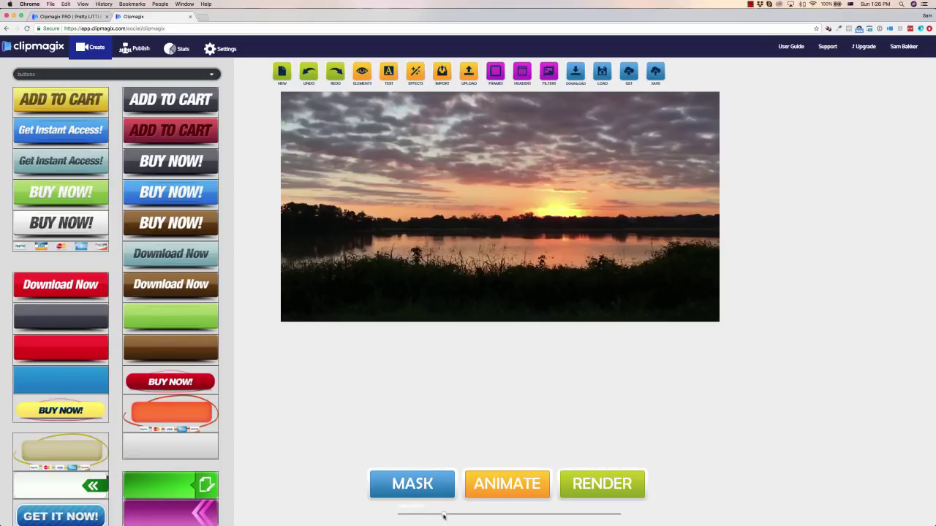
pyautogui.moveTo(443, 516); pyautogui.dragTo(525, 516)
pyautogui.moveTo(298, 195)
pyautogui.mouseDown()
pyautogui.moveTo(287, 190)
pyautogui.moveTo(404, 208)
pyautogui.moveTo(705, 202)
pyautogui.moveTo(716, 197)
pyautogui.moveTo(704, 152)
pyautogui.mouseUp()
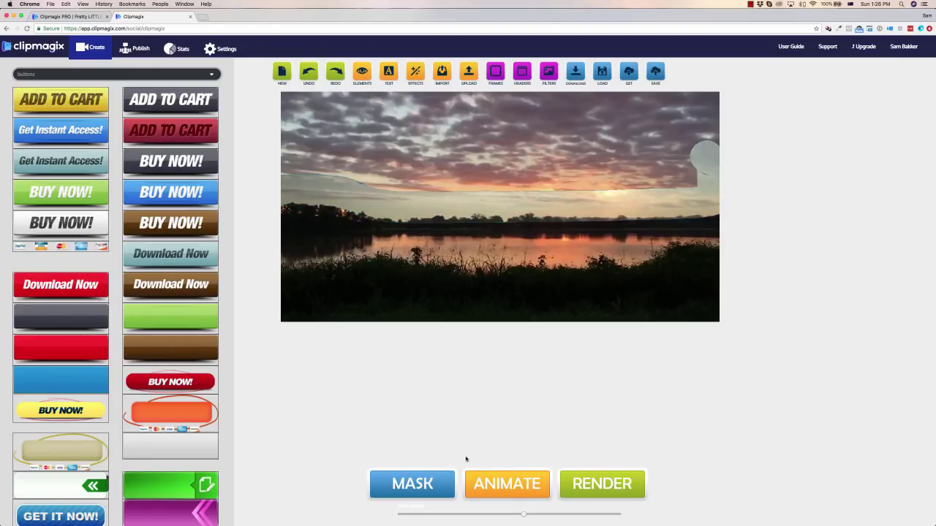
pyautogui.moveTo(524, 514); pyautogui.dragTo(579, 514)
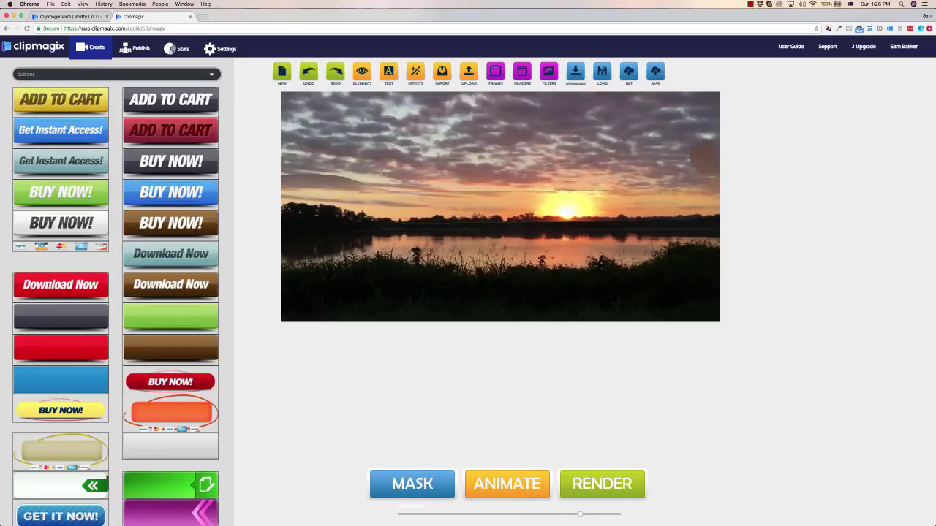
pyautogui.moveTo(336, 110)
pyautogui.mouseDown()
pyautogui.moveTo(304, 108)
pyautogui.moveTo(338, 108)
pyautogui.moveTo(292, 110)
pyautogui.moveTo(357, 139)
pyautogui.mouseUp()
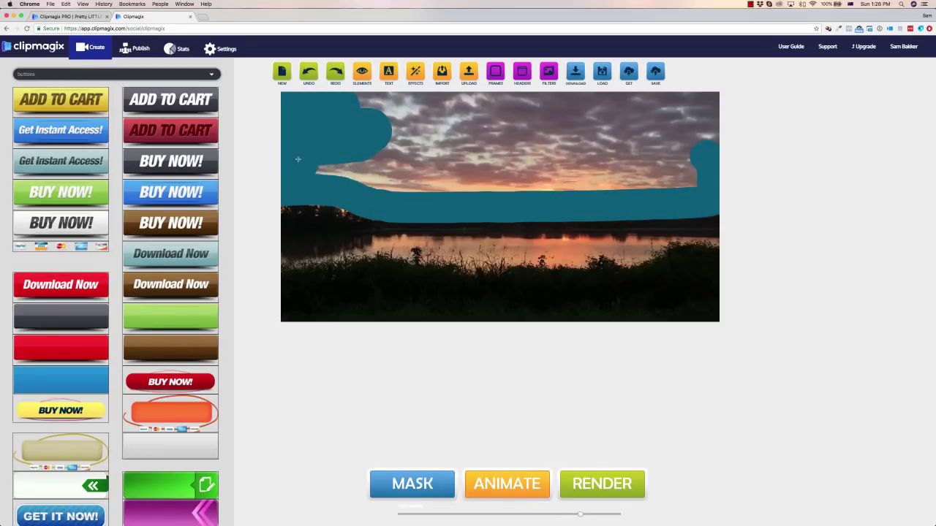
pyautogui.moveTo(297, 158)
pyautogui.mouseDown()
pyautogui.moveTo(669, 157)
pyautogui.moveTo(705, 120)
pyautogui.moveTo(432, 105)
pyautogui.moveTo(622, 119)
pyautogui.moveTo(653, 129)
pyautogui.moveTo(618, 146)
pyautogui.moveTo(685, 143)
pyautogui.mouseUp()
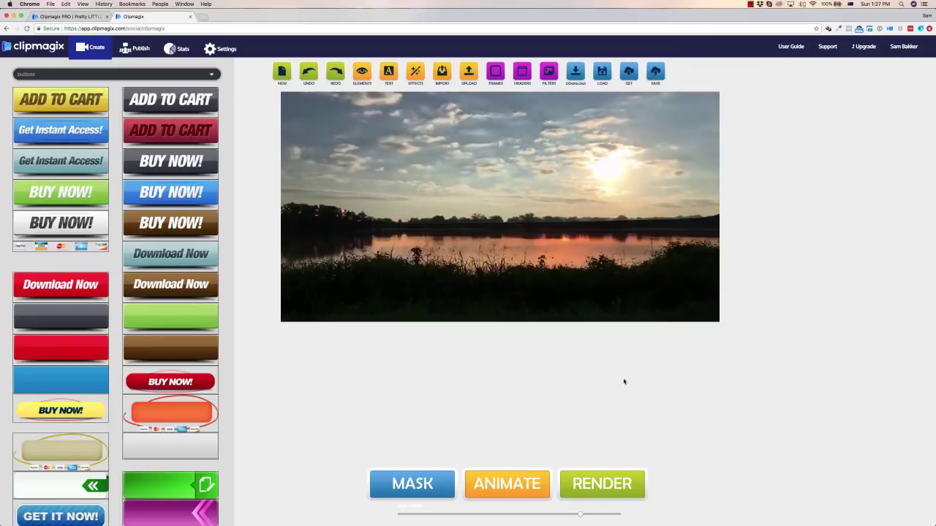
# - Change the element category from buttons to 'overlays'
pyautogui.click(93, 74)
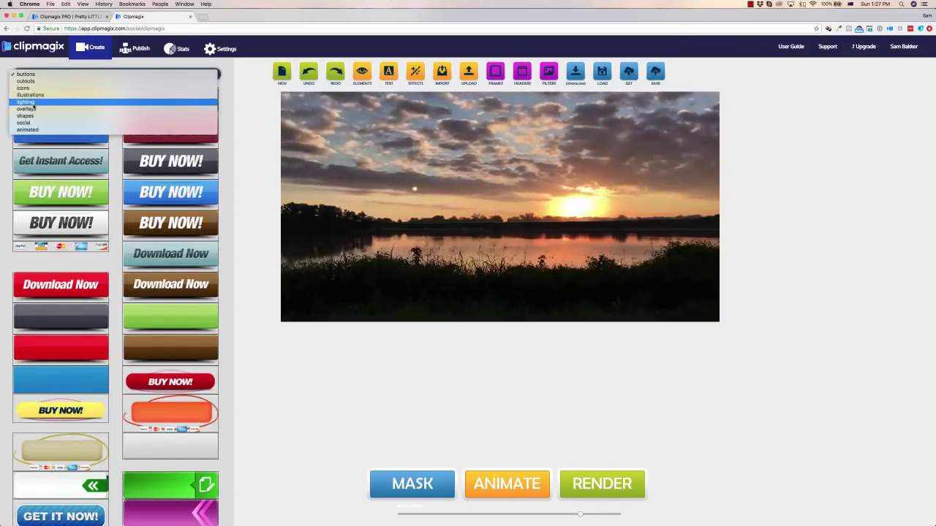
pyautogui.click(29, 75)
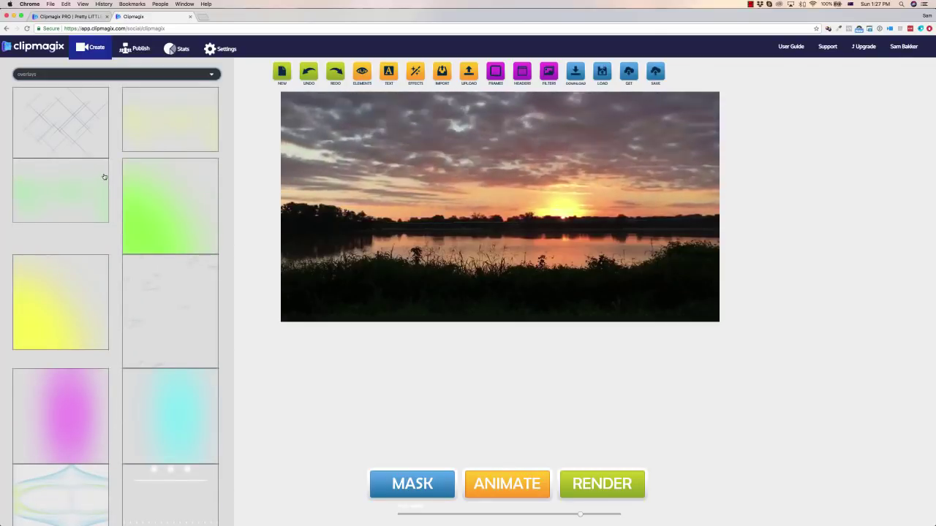
pyautogui.click(47, 74)
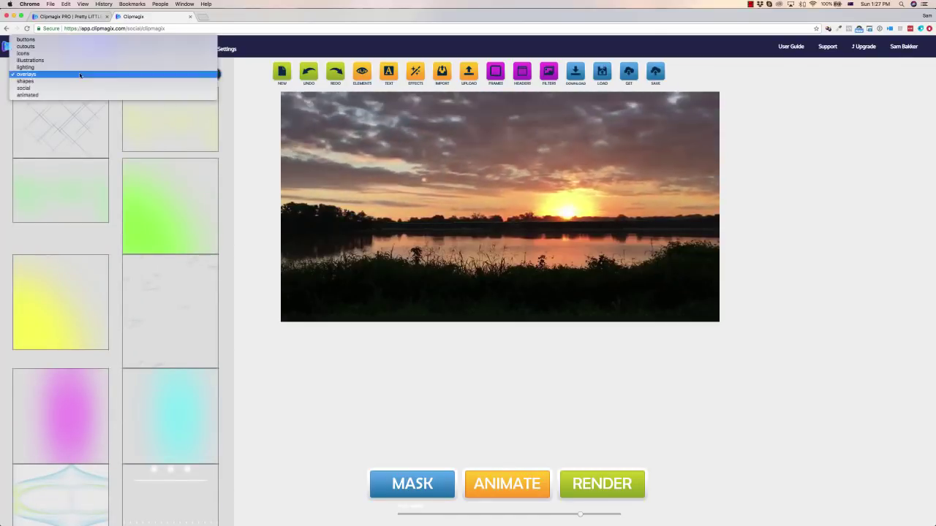
# - Add the Skype icon from the 'social' element category to the video
pyautogui.click(41, 92)
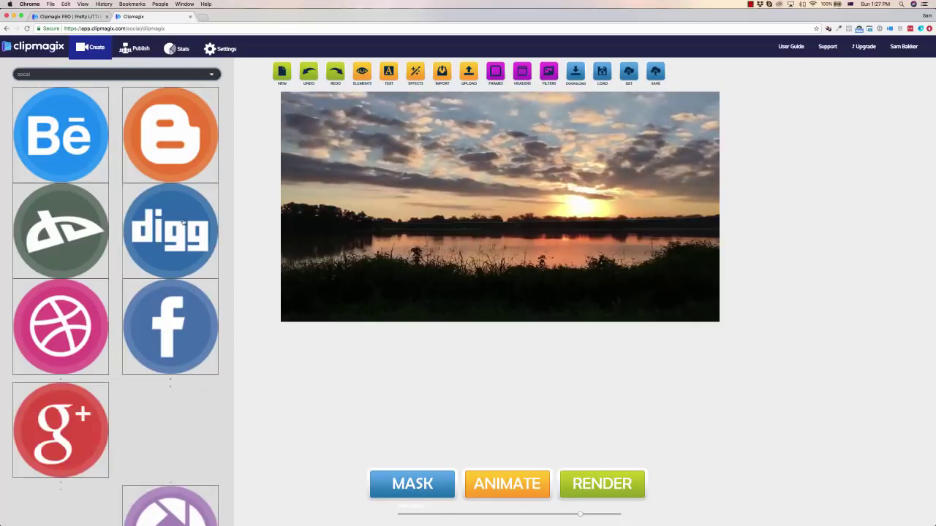
pyautogui.scroll(-1, 183, 223)
pyautogui.scroll(-3, 163, 215)
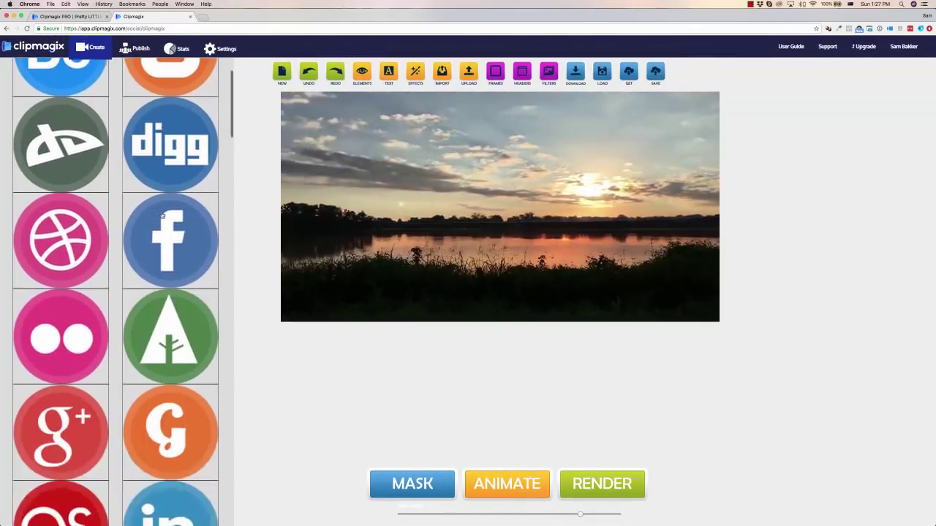
pyautogui.scroll(-10, 163, 216)
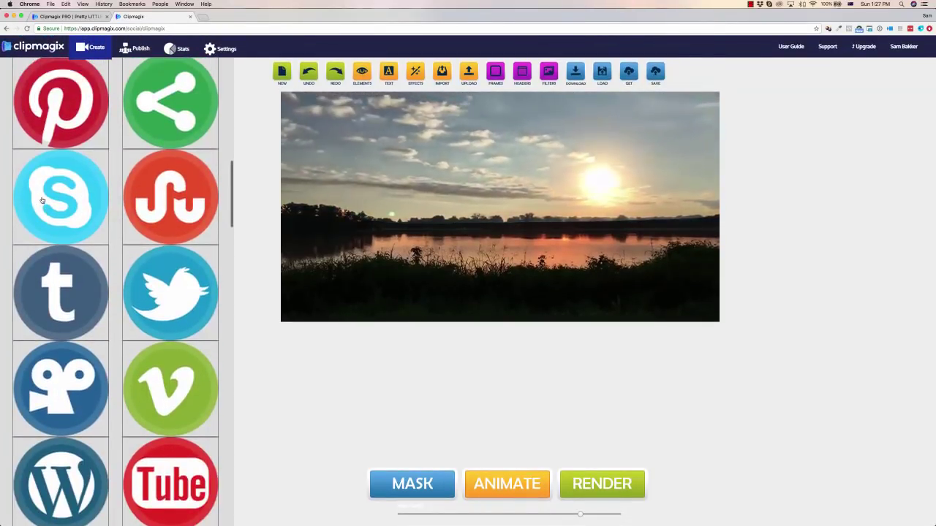
pyautogui.click(42, 201)
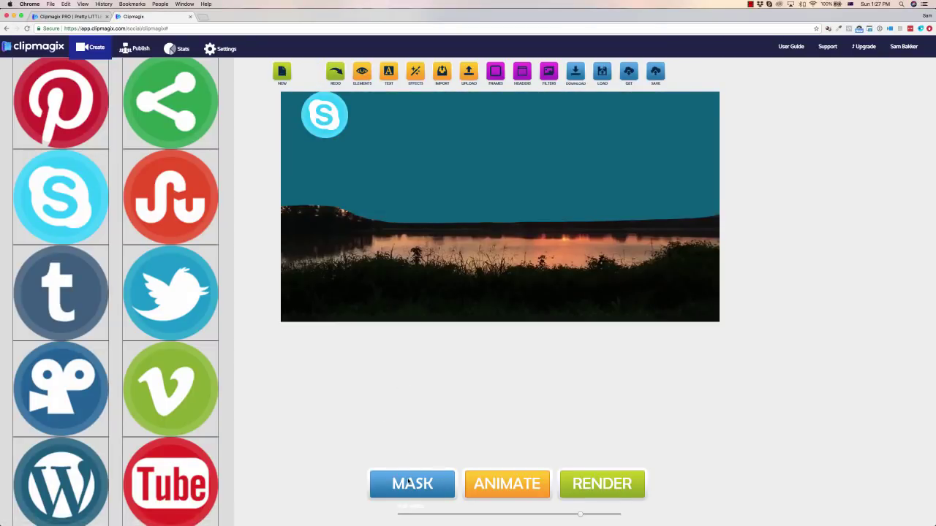
# - Shrink the Skype logo slightly, set its shadow opacity to 0.6, and place it top-left
pyautogui.moveTo(329, 119); pyautogui.dragTo(338, 144)
pyautogui.moveTo(369, 115)
pyautogui.mouseDown()
pyautogui.moveTo(339, 135)
pyautogui.moveTo(360, 124)
pyautogui.mouseUp()
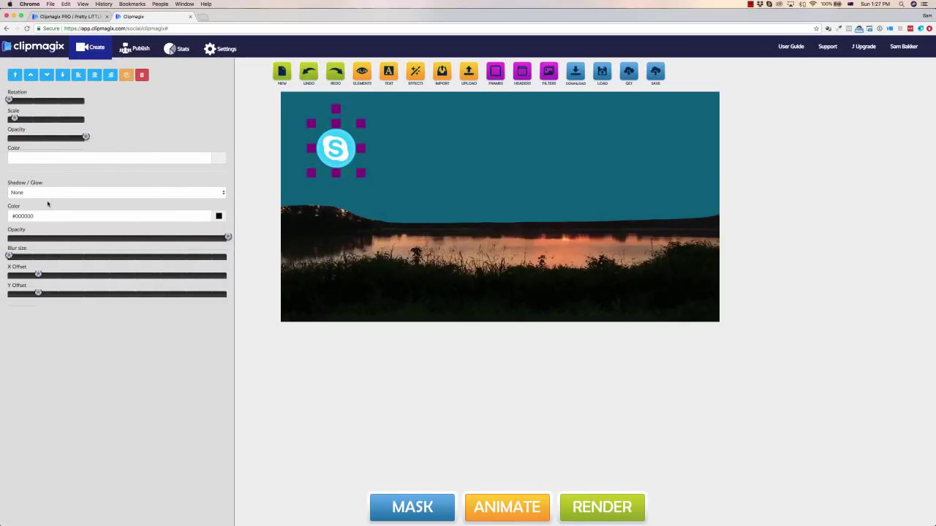
pyautogui.moveTo(228, 239); pyautogui.dragTo(256, 236)
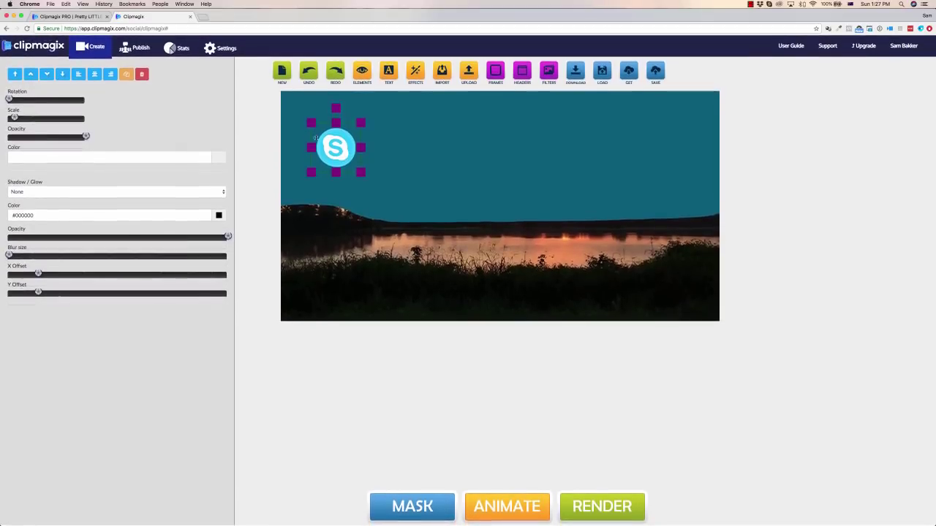
pyautogui.moveTo(336, 148); pyautogui.dragTo(331, 153)
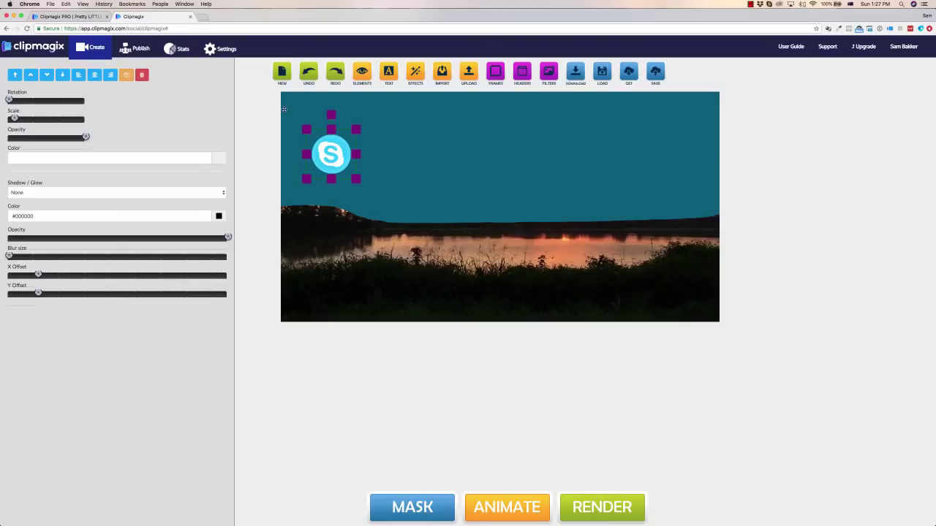
# - Add a text element beside the Skype logo reading 'Hey Cool Text'
pyautogui.click(389, 71)
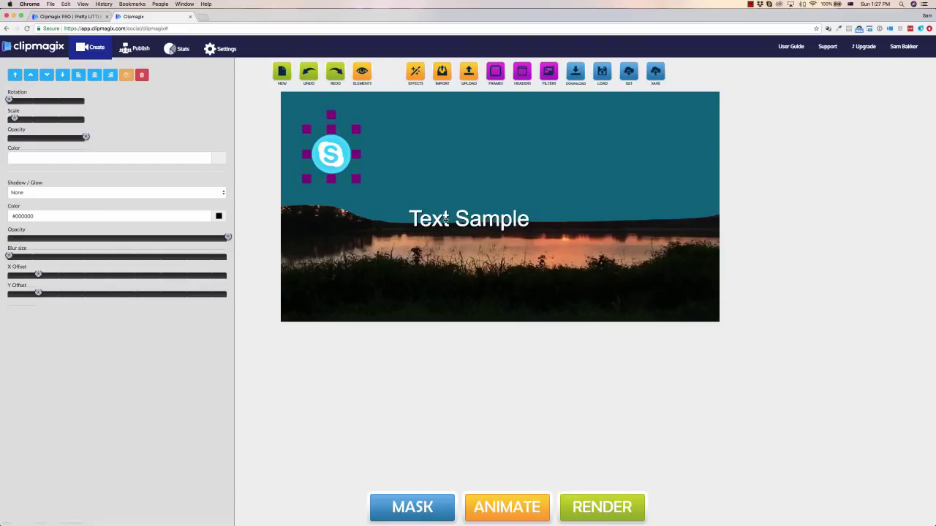
pyautogui.moveTo(445, 219); pyautogui.dragTo(414, 159)
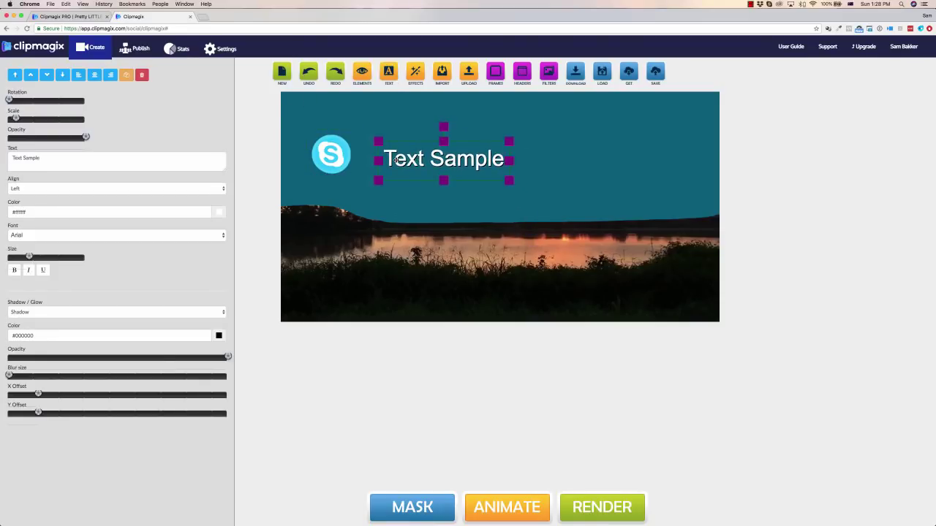
pyautogui.moveTo(77, 158); pyautogui.dragTo(3, 157)
pyautogui.write('H')
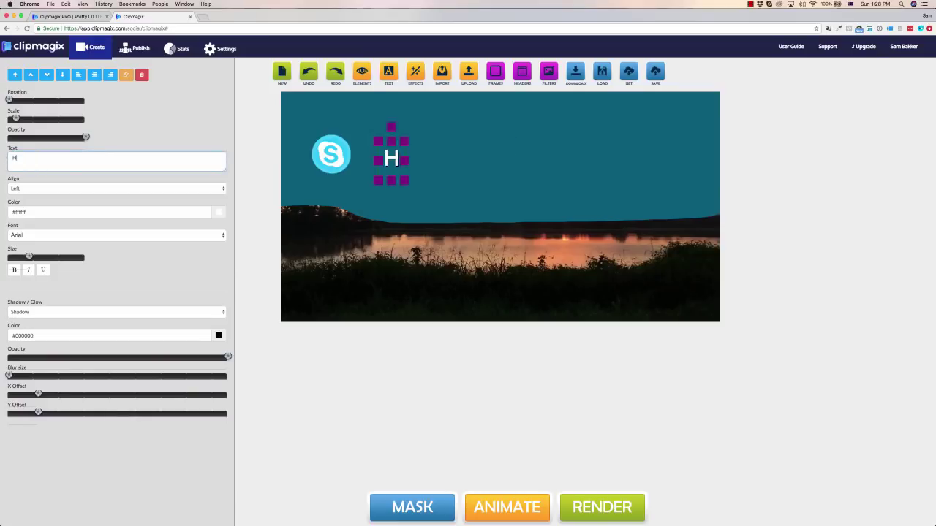
pyautogui.write('ey Cool Texyt')
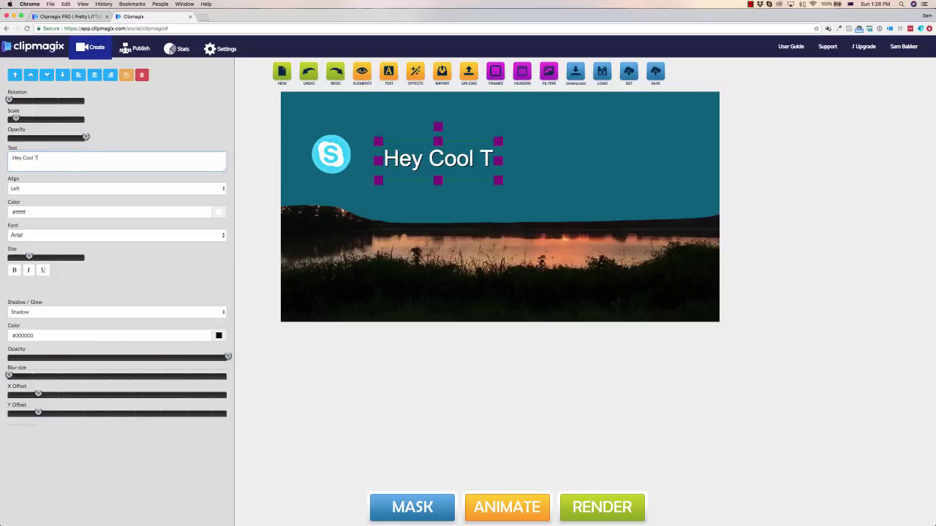
pyautogui.press('BackSpace')
pyautogui.press('BackSpace')
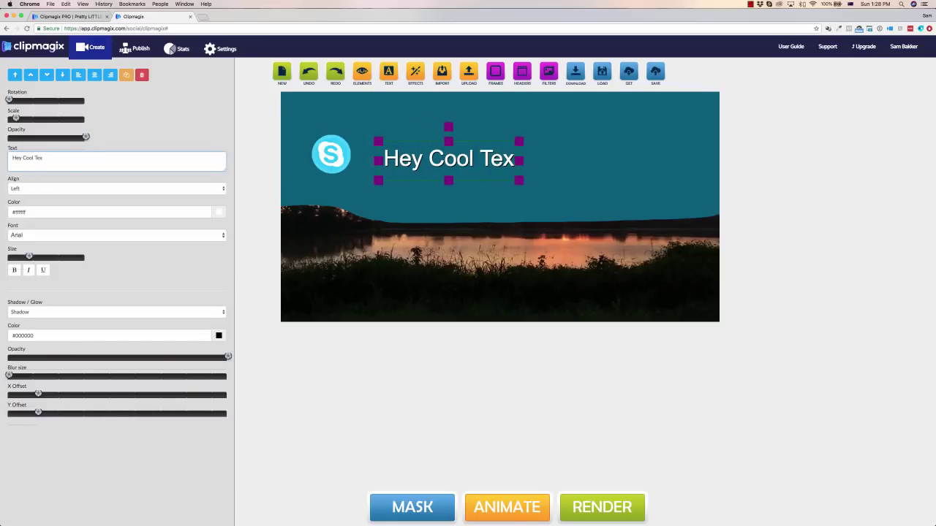
pyautogui.write('t')
pyautogui.click(202, 117)
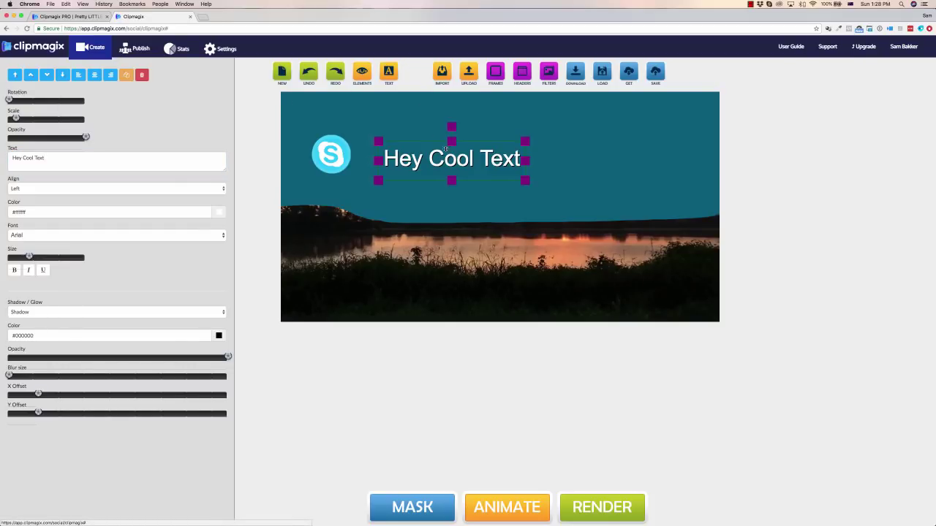
# - Nudge the 'Hey Cool Text' title slightly up and left
pyautogui.moveTo(447, 160); pyautogui.dragTo(439, 155)
pyautogui.click(443, 121)
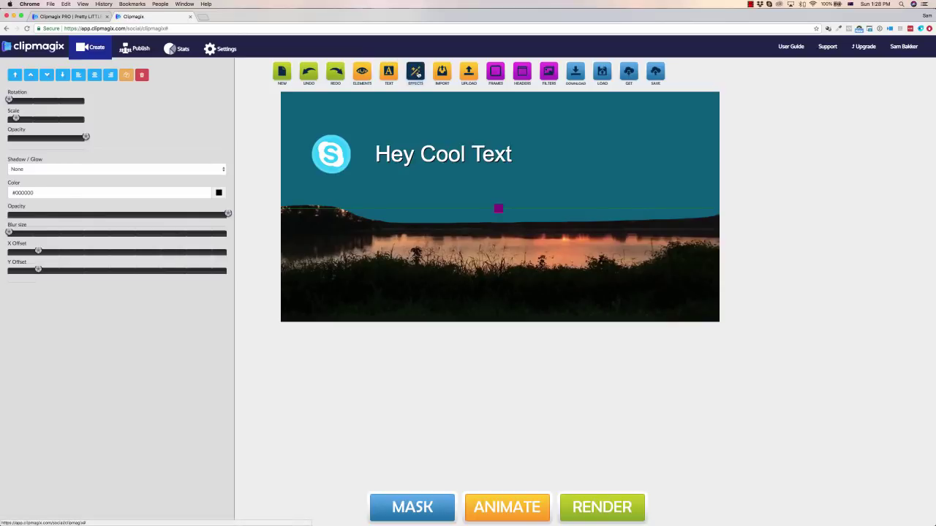
pyautogui.click(443, 154)
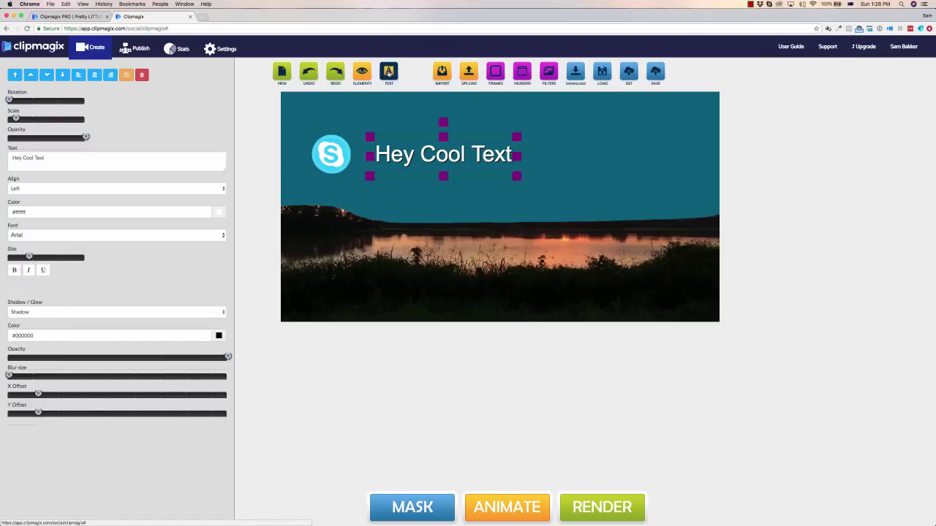
# - Add the light beam from the 'lighting' elements and position it at the top centre
pyautogui.click(364, 76)
pyautogui.scroll(5, 78, 97)
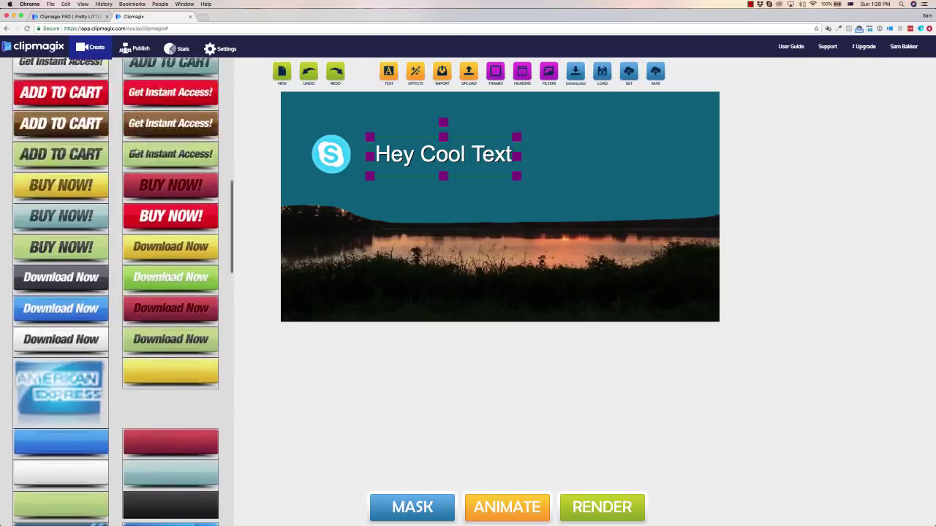
pyautogui.click(77, 74)
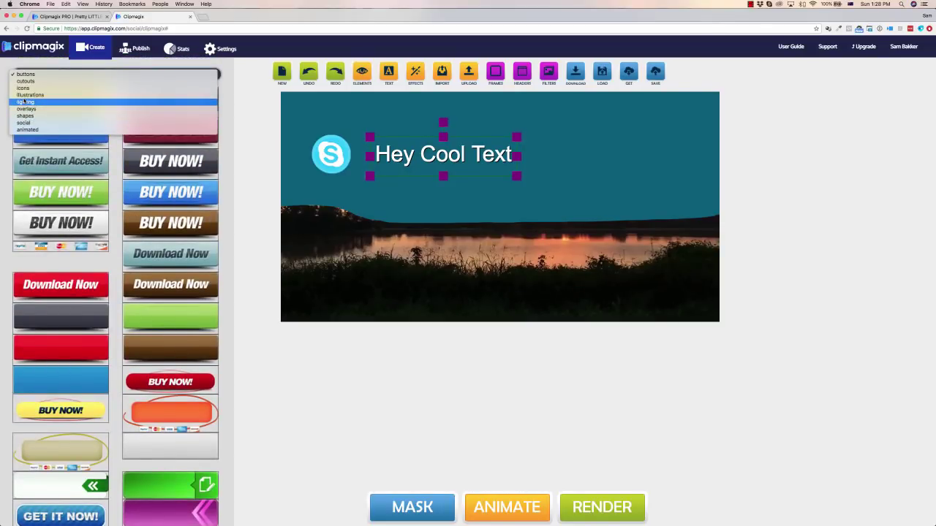
pyautogui.click(26, 102)
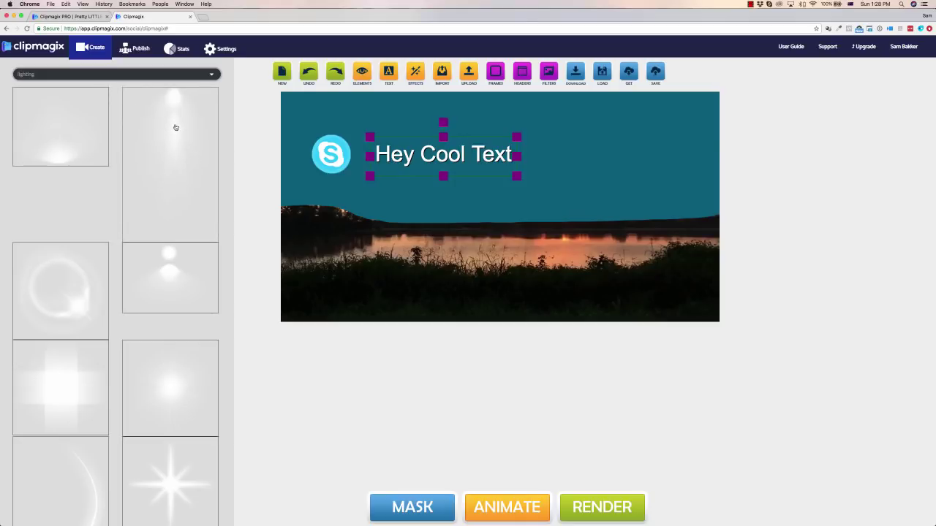
pyautogui.click(175, 127)
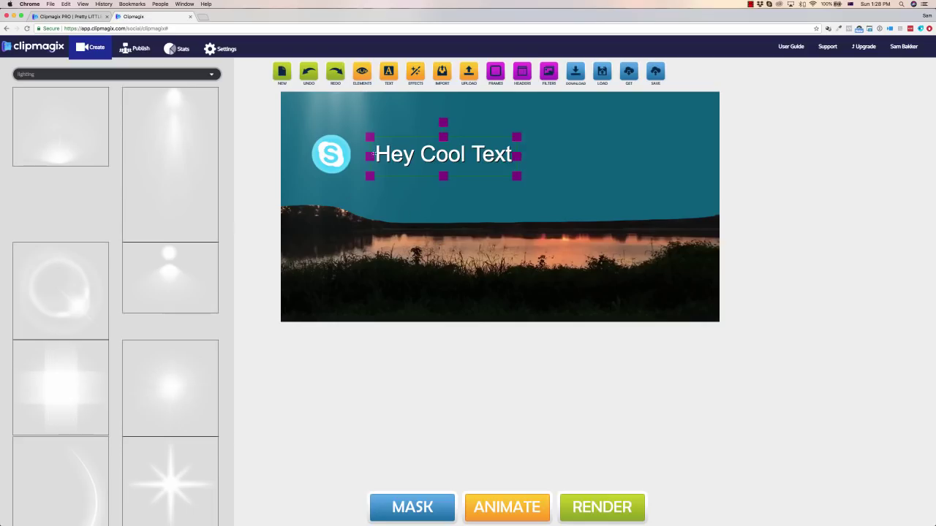
pyautogui.moveTo(339, 107); pyautogui.dragTo(438, 216)
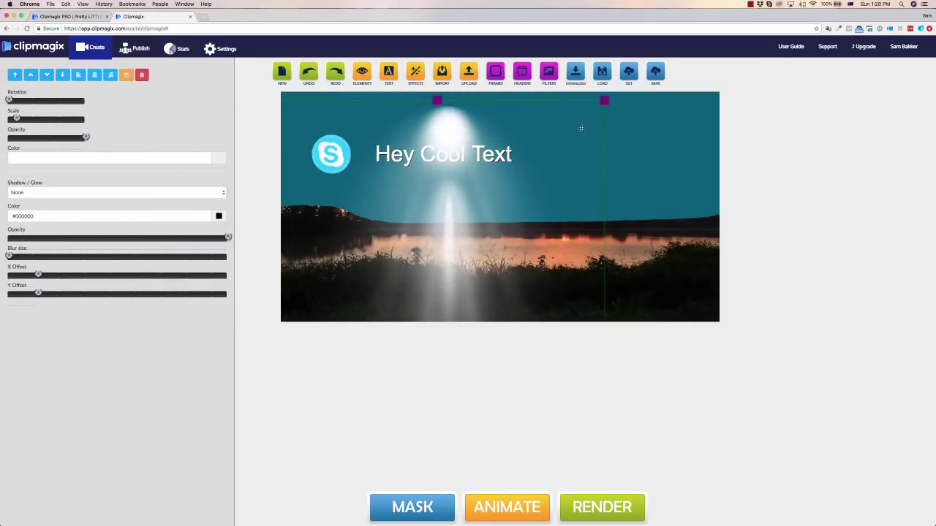
pyautogui.moveTo(448, 113)
pyautogui.mouseDown()
pyautogui.moveTo(376, 298)
pyautogui.moveTo(388, 299)
pyautogui.moveTo(456, 100)
pyautogui.moveTo(437, 109)
pyautogui.mouseUp()
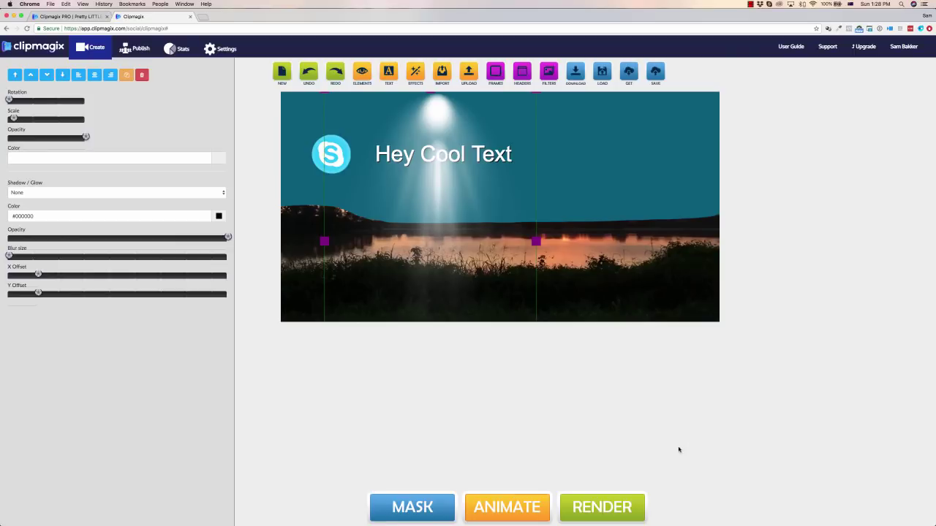
# - Render the 11-second cinemagraph and focus the 'Specify a link' field in the posting dialog
pyautogui.click(588, 511)
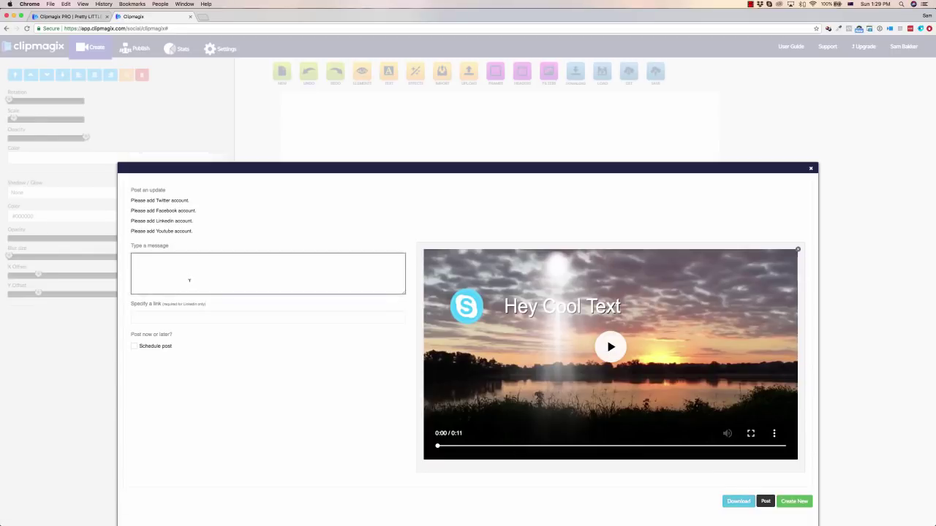
pyautogui.click(144, 320)
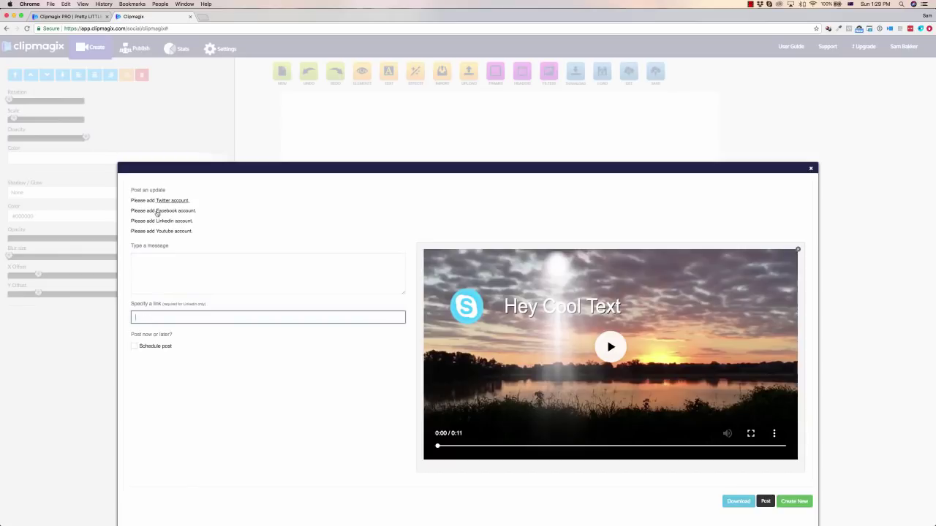